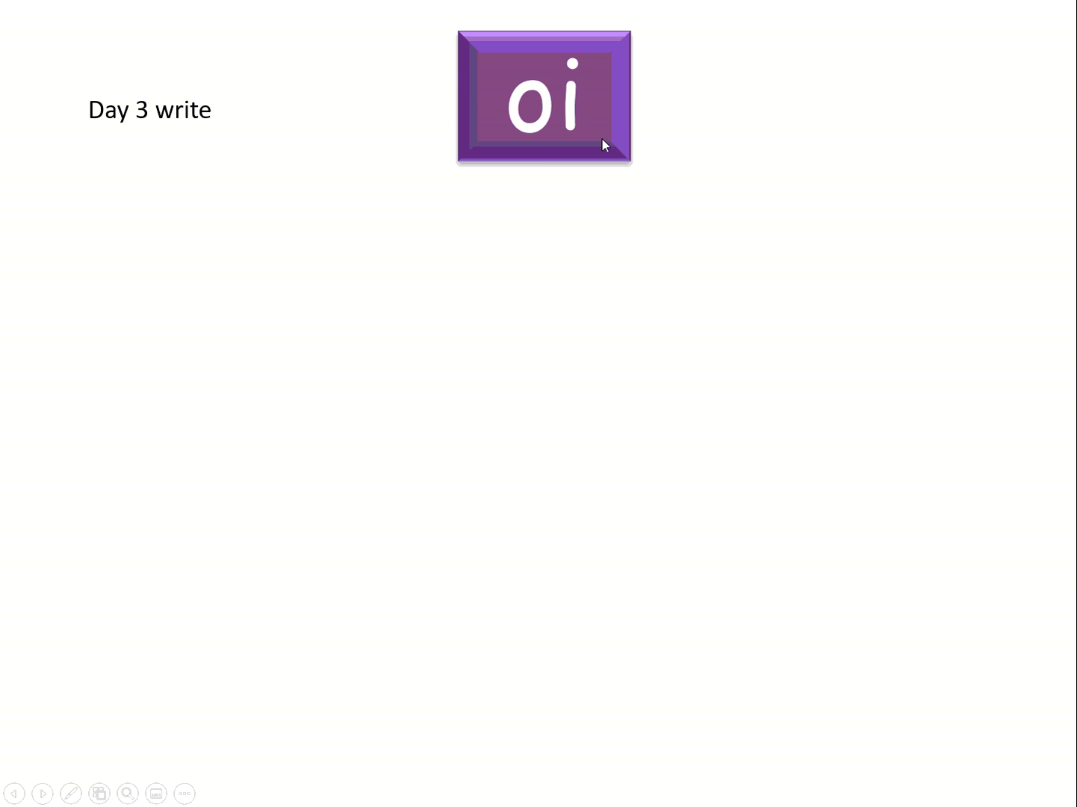
# Reveal the second oi box and the oy box with the example word boy.
pyautogui.click(571, 167)
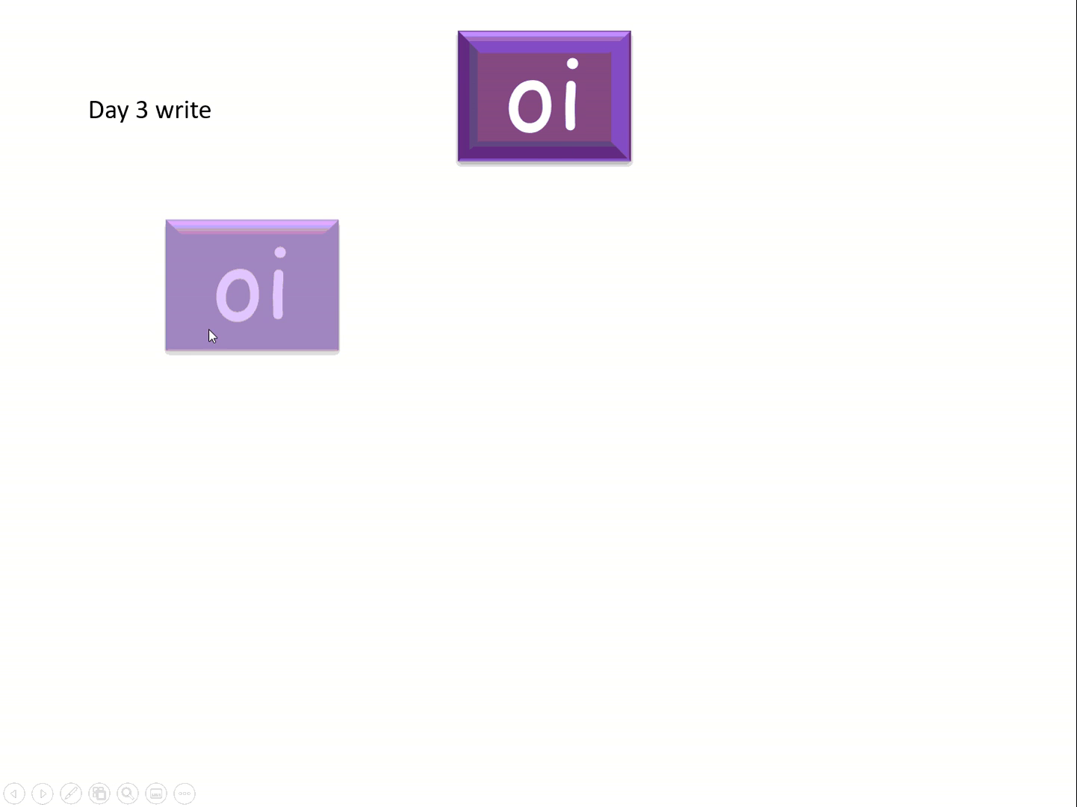
pyautogui.click(713, 316)
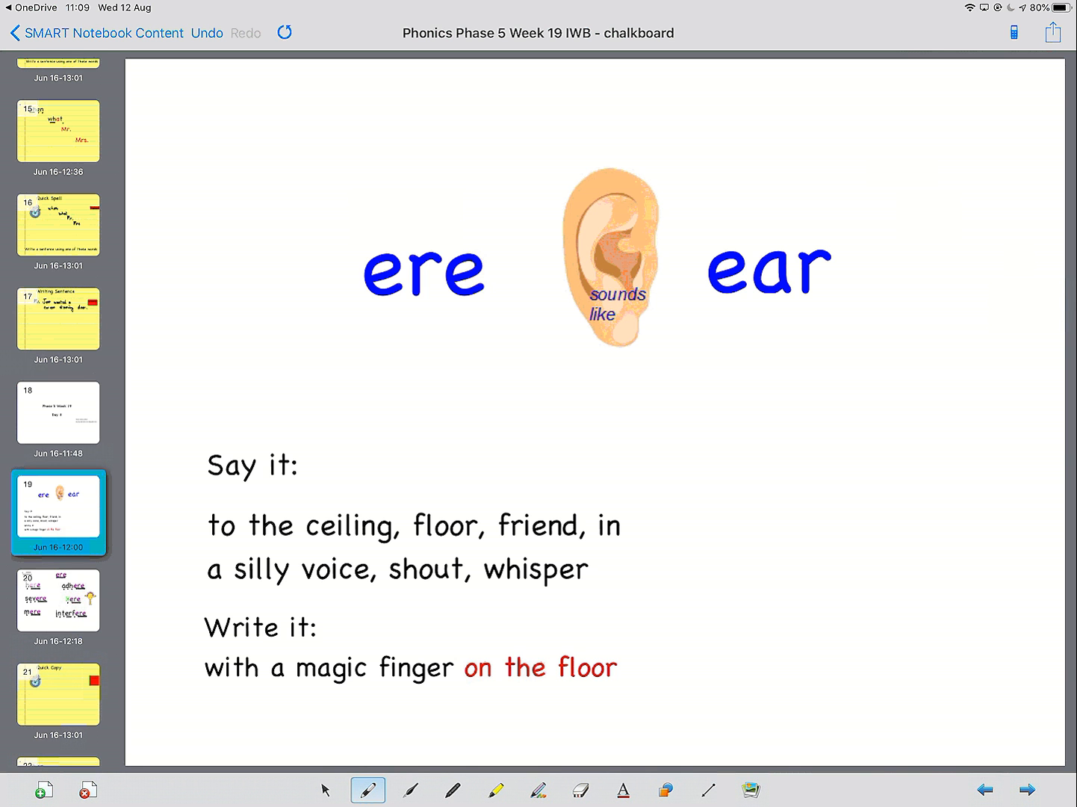
# Go to the page of ere words: here, adhere, severe, xere, mere, interfere.
pyautogui.click(58, 600)
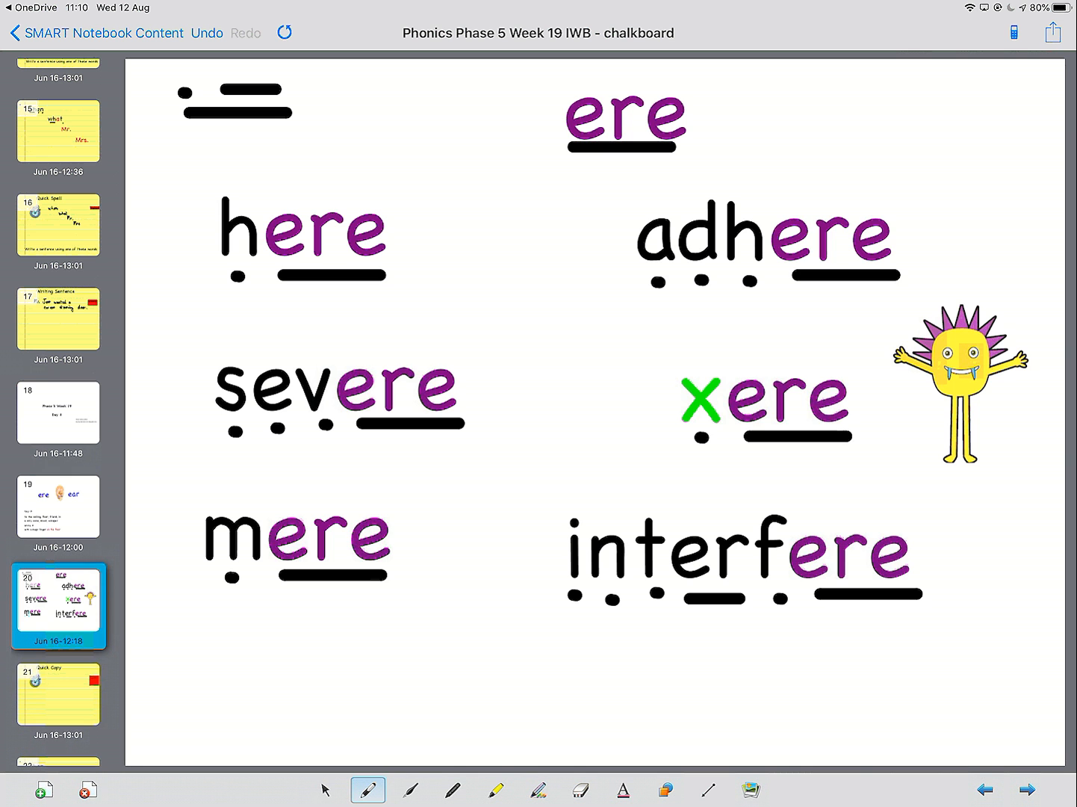
# On the Quick Copy page, handwrite here, adhere, severe, mere and interfere staggered beside the stopwatch.
pyautogui.click(1027, 789)
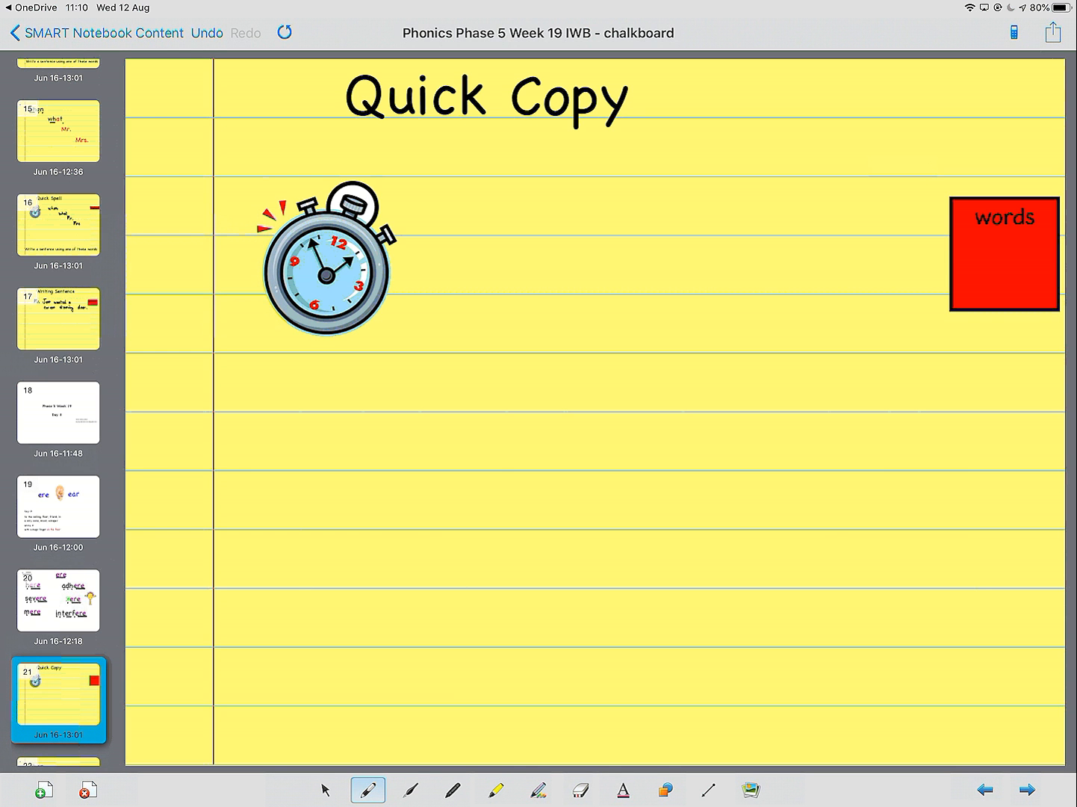
pyautogui.moveTo(469, 192)
pyautogui.mouseDown()
pyautogui.moveTo(471, 232)
pyautogui.moveTo(524, 234)
pyautogui.moveTo(544, 212)
pyautogui.moveTo(564, 233)
pyautogui.mouseUp()
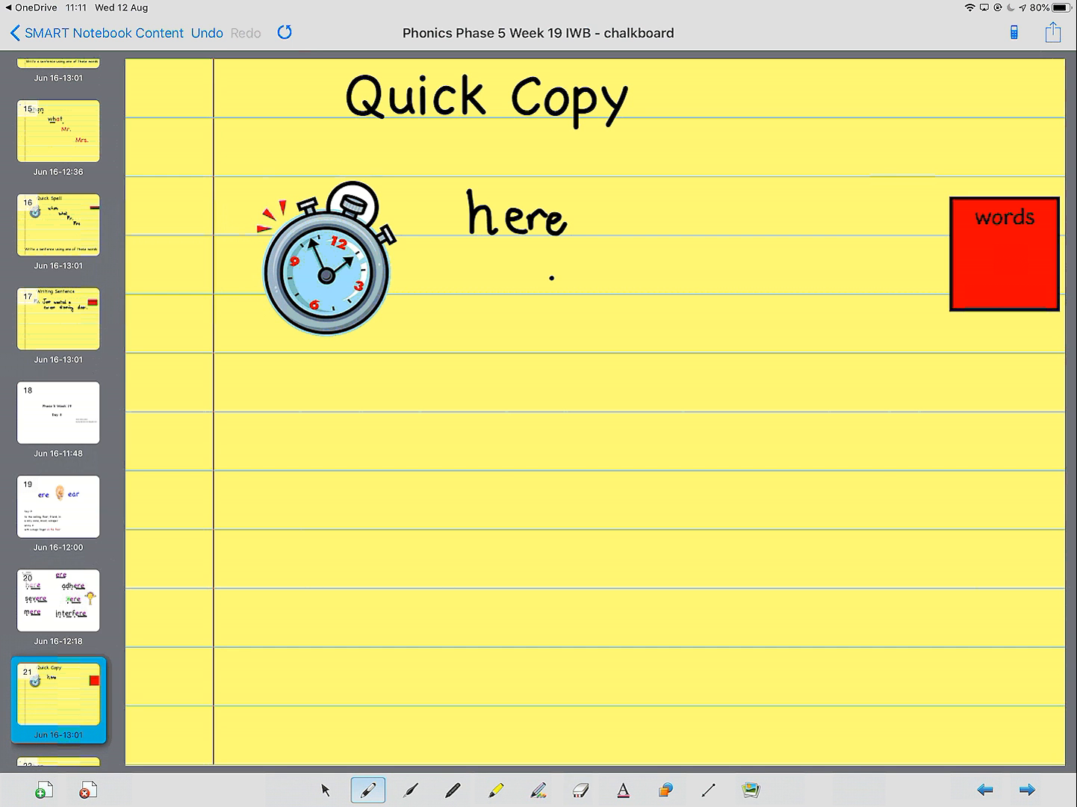
pyautogui.moveTo(551, 278)
pyautogui.mouseDown()
pyautogui.moveTo(556, 291)
pyautogui.moveTo(586, 296)
pyautogui.moveTo(602, 268)
pyautogui.moveTo(618, 297)
pyautogui.moveTo(679, 284)
pyautogui.moveTo(685, 292)
pyautogui.mouseUp()
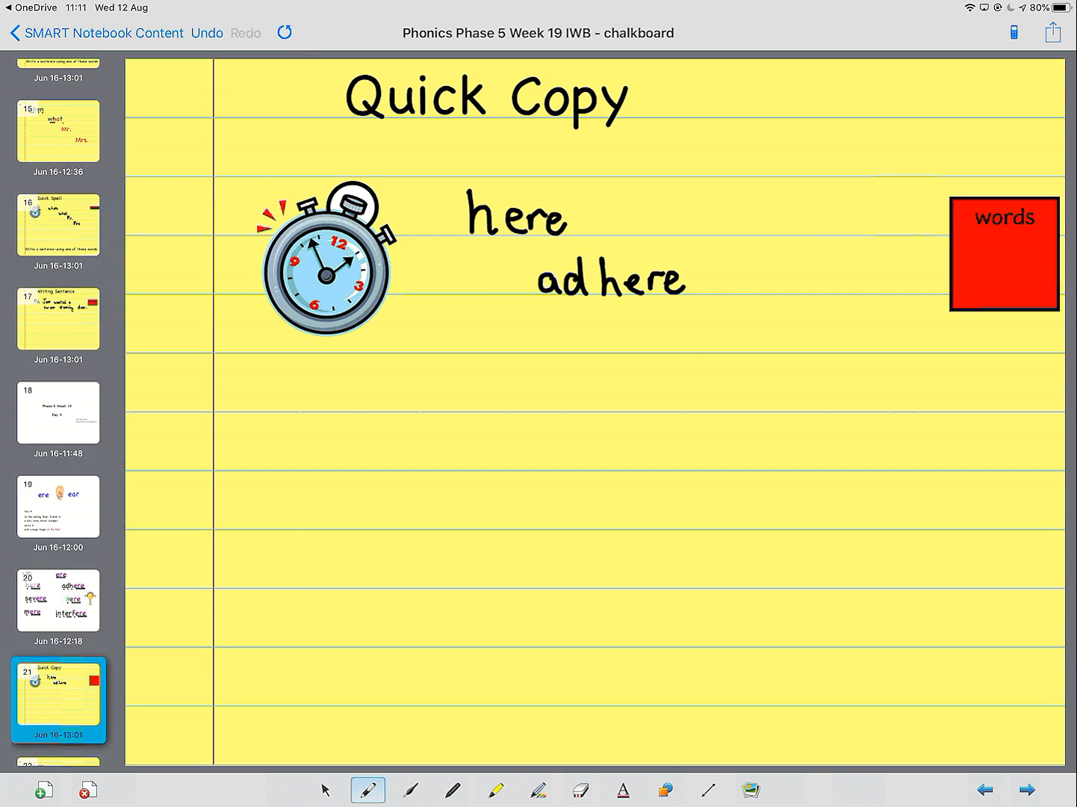
pyautogui.moveTo(627, 331)
pyautogui.mouseDown()
pyautogui.moveTo(617, 356)
pyautogui.moveTo(650, 356)
pyautogui.moveTo(672, 334)
pyautogui.moveTo(690, 354)
pyautogui.moveTo(712, 333)
pyautogui.moveTo(739, 350)
pyautogui.mouseUp()
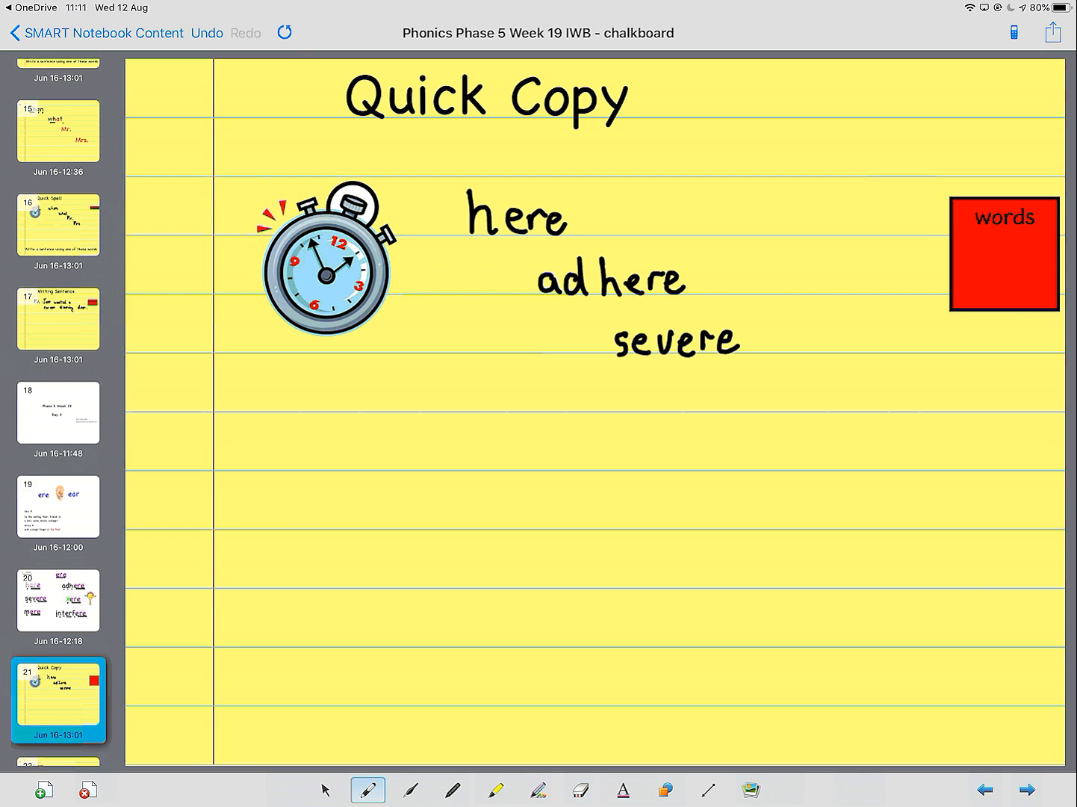
pyautogui.moveTo(679, 389)
pyautogui.mouseDown()
pyautogui.moveTo(703, 409)
pyautogui.moveTo(747, 392)
pyautogui.moveTo(768, 408)
pyautogui.mouseUp()
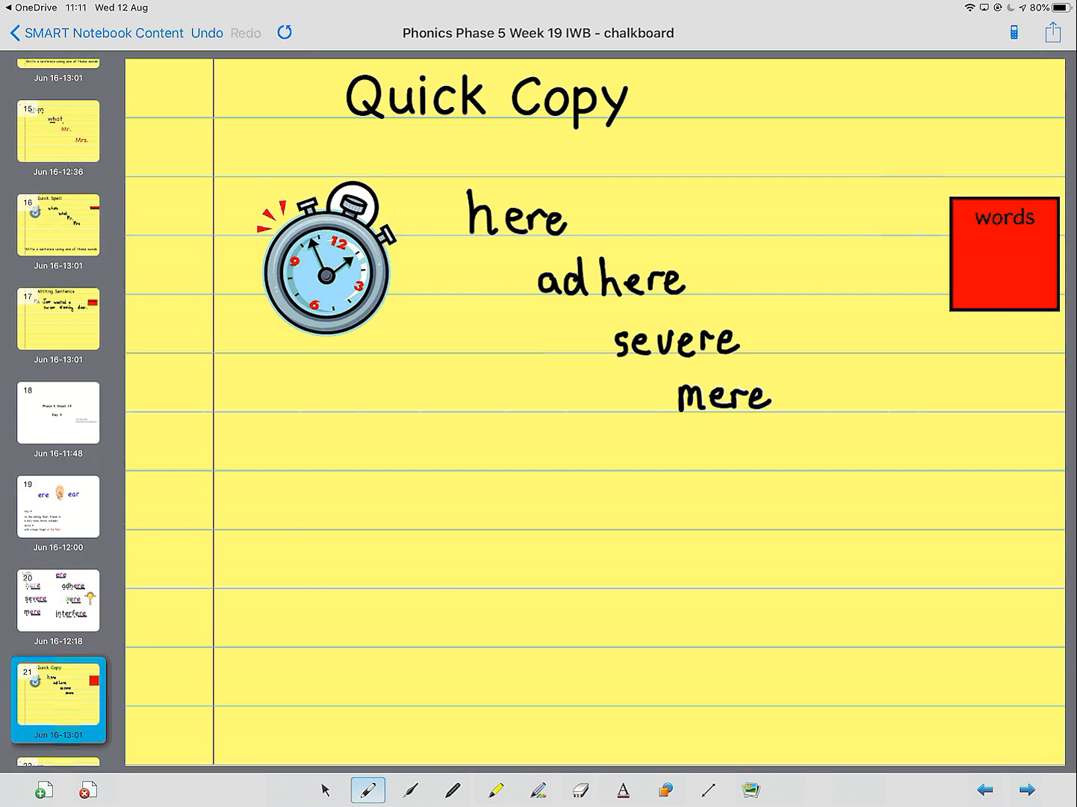
pyautogui.moveTo(724, 448)
pyautogui.mouseDown()
pyautogui.moveTo(741, 468)
pyautogui.moveTo(772, 471)
pyautogui.moveTo(812, 452)
pyautogui.moveTo(822, 489)
pyautogui.moveTo(841, 460)
pyautogui.moveTo(854, 470)
pyautogui.moveTo(872, 446)
pyautogui.moveTo(890, 469)
pyautogui.mouseUp()
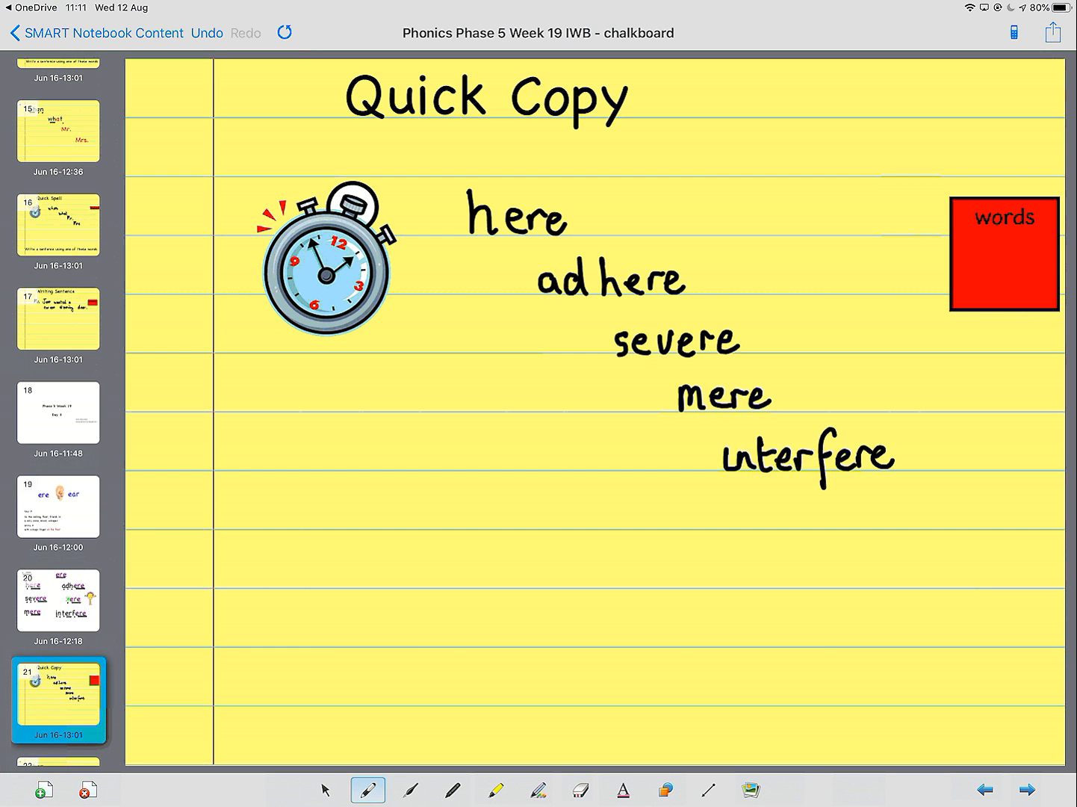
pyautogui.click(731, 439)
pyautogui.scroll(-4, 58, 422)
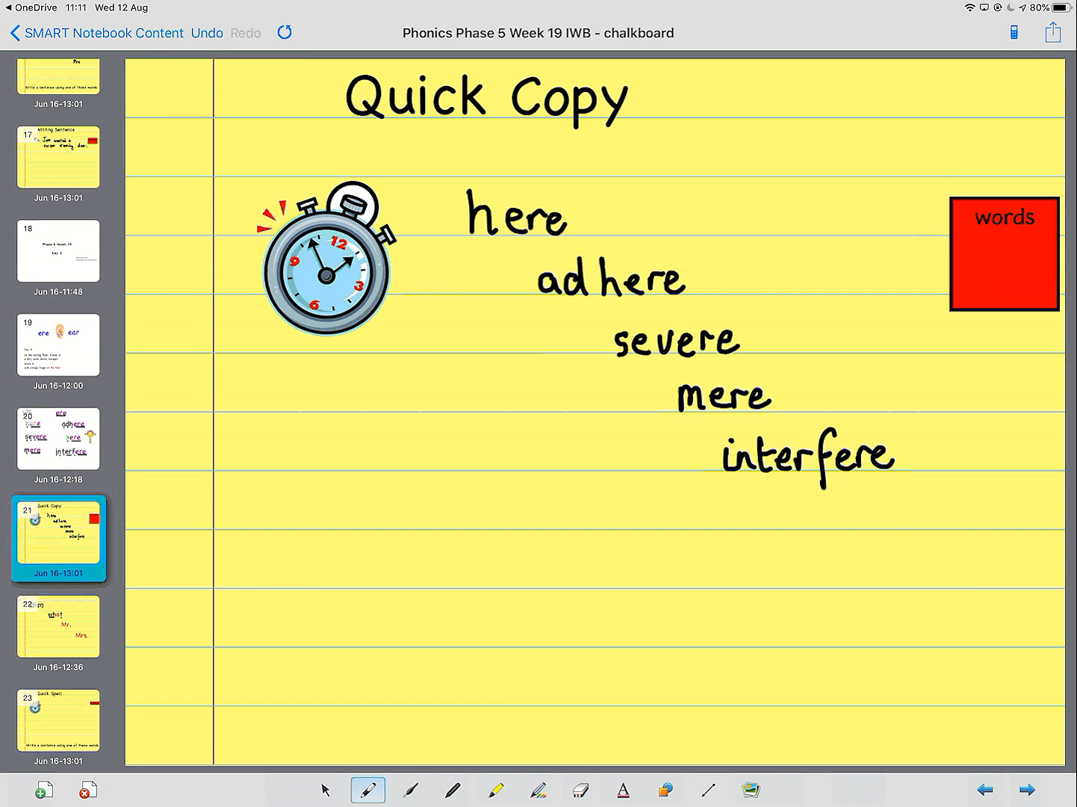
# Go to the page showing when, what, Mr. and Mrs.
pyautogui.click(58, 626)
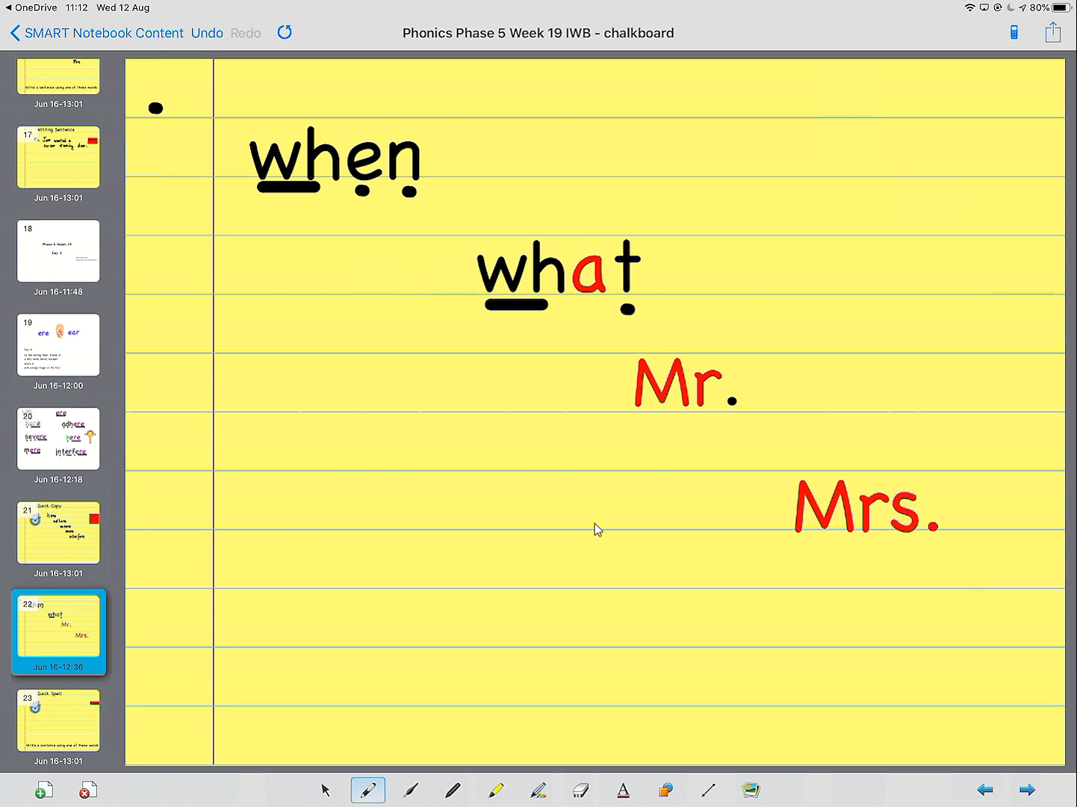
# On the Quick Spell page, handwrite Mr., when, what and Mrs. diagonally beside the stopwatch.
pyautogui.click(57, 721)
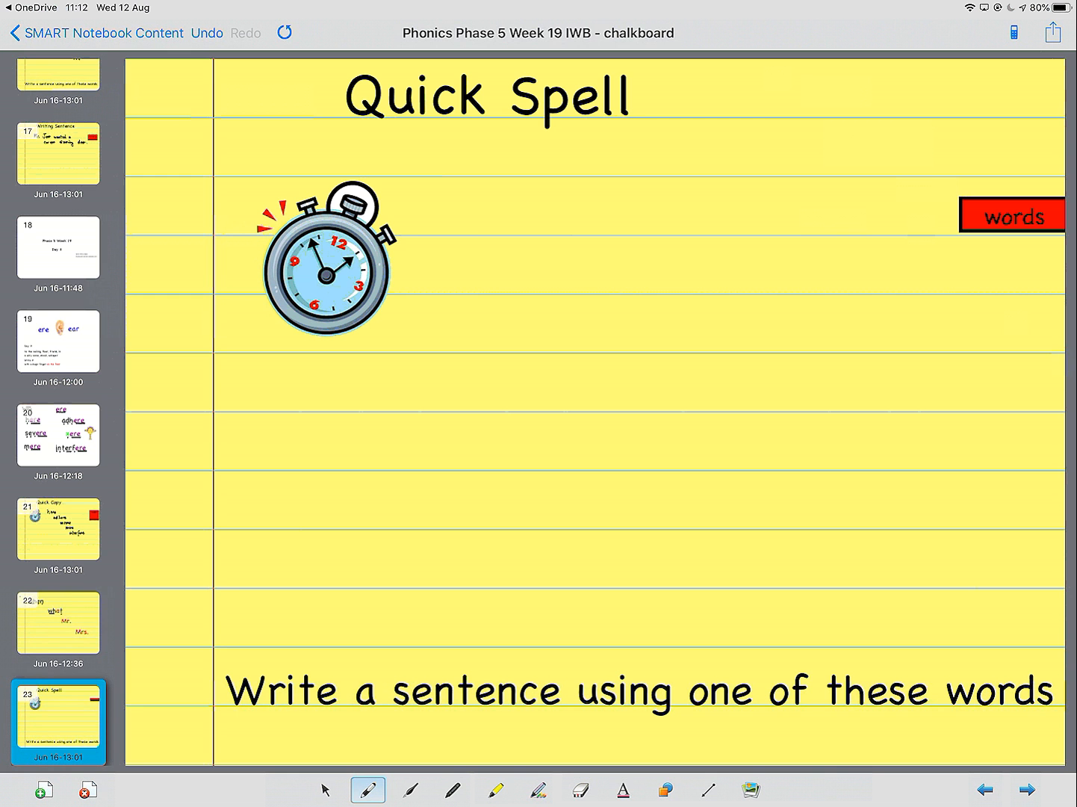
pyautogui.moveTo(474, 230)
pyautogui.mouseDown()
pyautogui.moveTo(477, 192)
pyautogui.moveTo(496, 230)
pyautogui.moveTo(522, 210)
pyautogui.mouseUp()
pyautogui.click(529, 227)
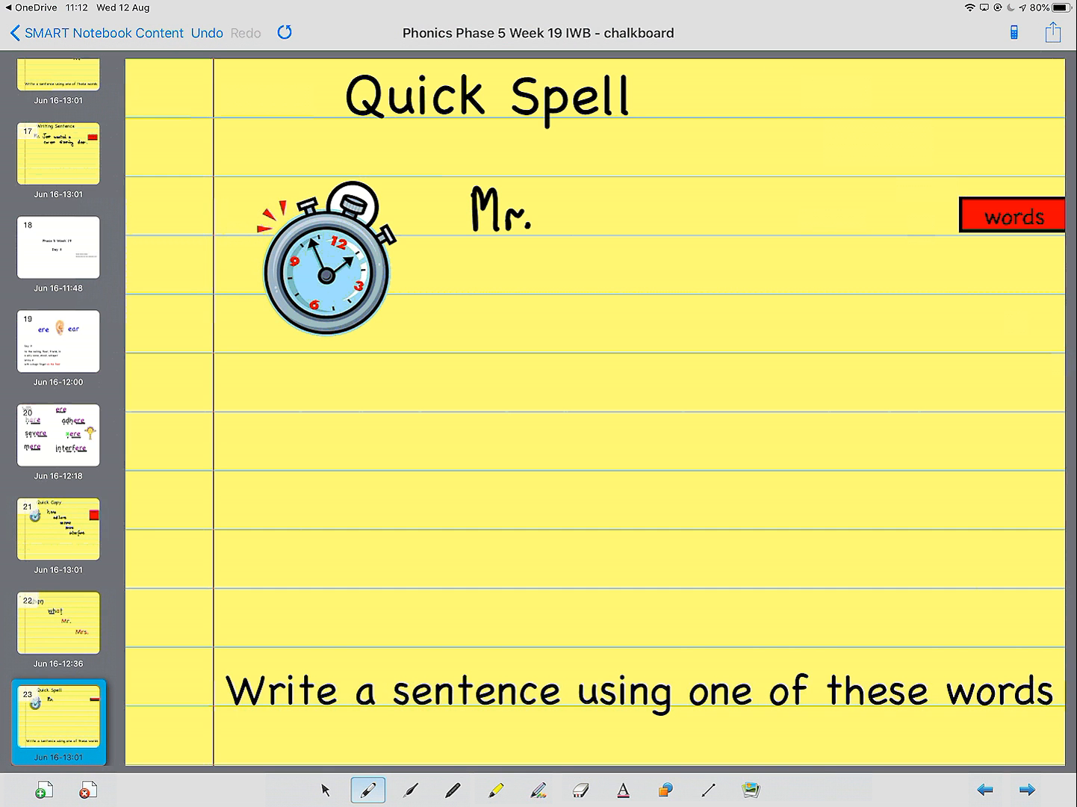
pyautogui.moveTo(545, 275)
pyautogui.mouseDown()
pyautogui.moveTo(569, 293)
pyautogui.moveTo(643, 292)
pyautogui.mouseUp()
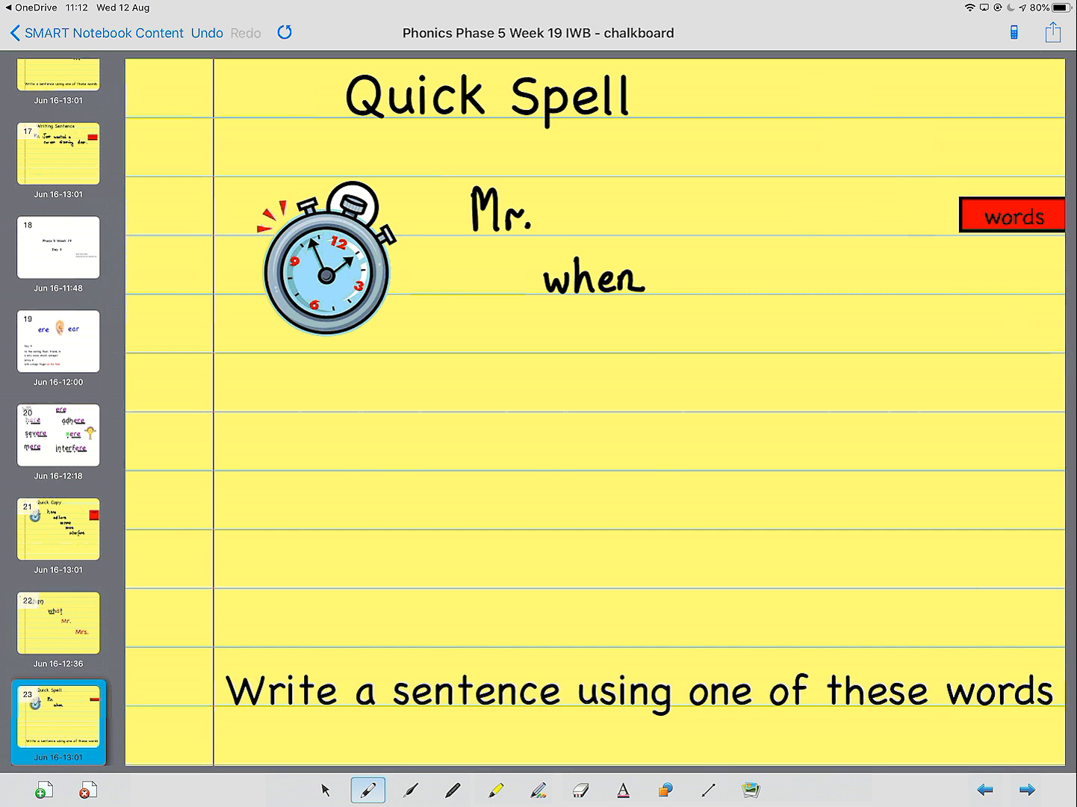
pyautogui.moveTo(619, 334)
pyautogui.mouseDown()
pyautogui.moveTo(673, 353)
pyautogui.moveTo(687, 338)
pyautogui.moveTo(696, 354)
pyautogui.mouseUp()
pyautogui.moveTo(700, 316)
pyautogui.mouseDown()
pyautogui.moveTo(705, 354)
pyautogui.moveTo(714, 337)
pyautogui.mouseUp()
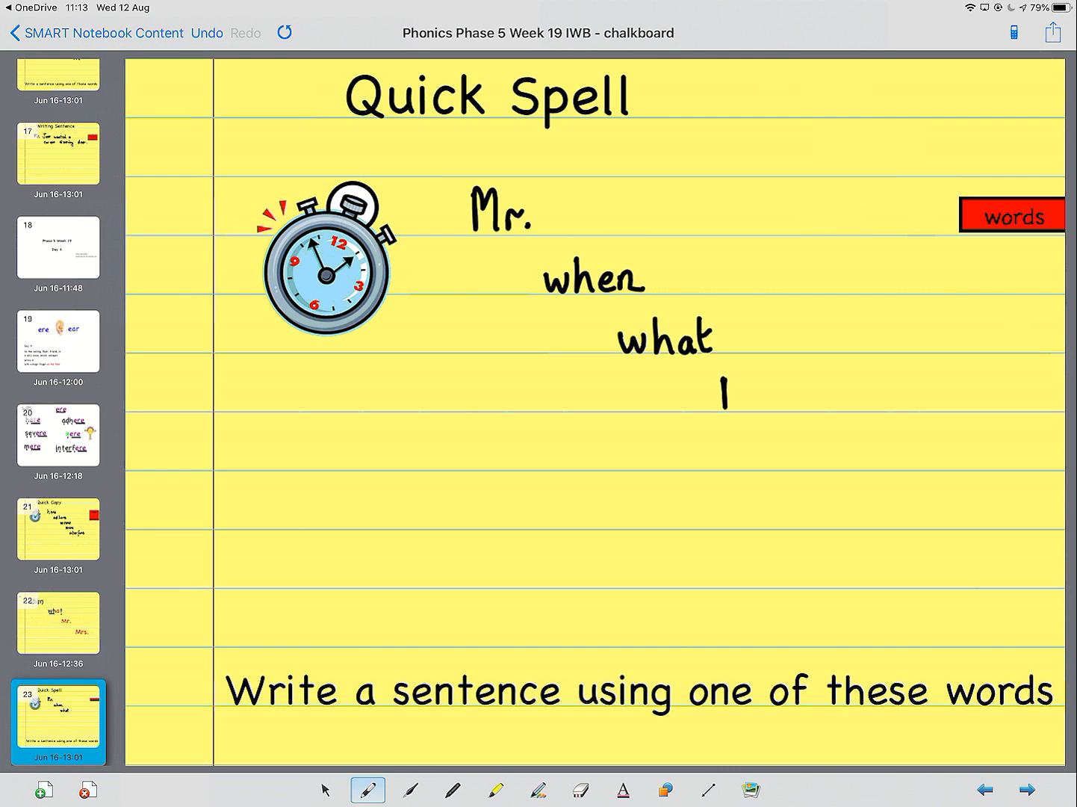
pyautogui.moveTo(721, 409)
pyautogui.mouseDown()
pyautogui.moveTo(745, 409)
pyautogui.moveTo(764, 389)
pyautogui.moveTo(771, 413)
pyautogui.mouseUp()
pyautogui.click(794, 409)
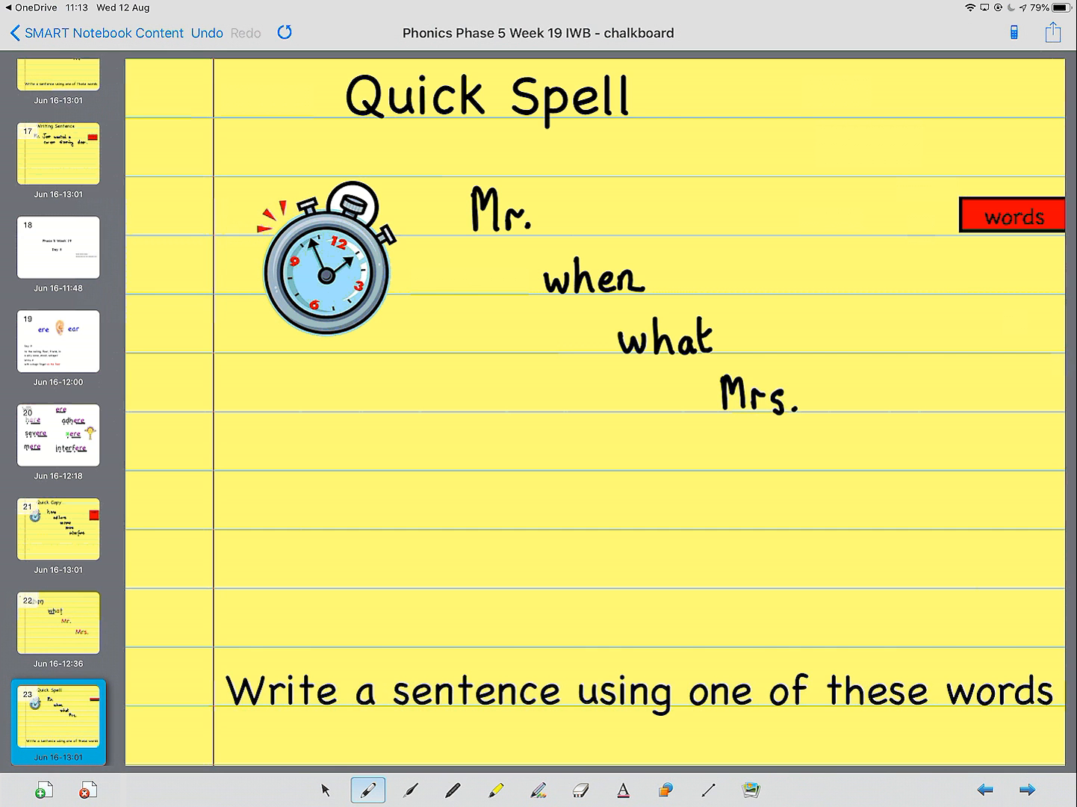
pyautogui.scroll(-4, 58, 422)
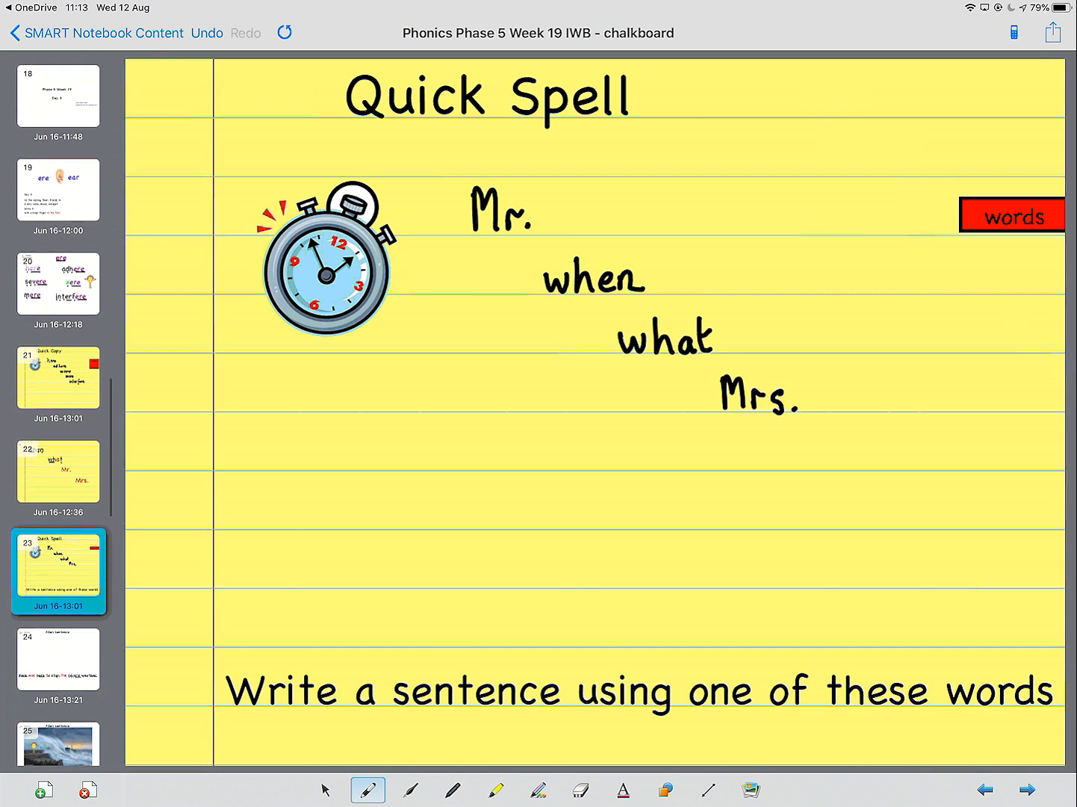
# On the Alien sentence page, mark a sound dot under the w of weather.
pyautogui.click(58, 649)
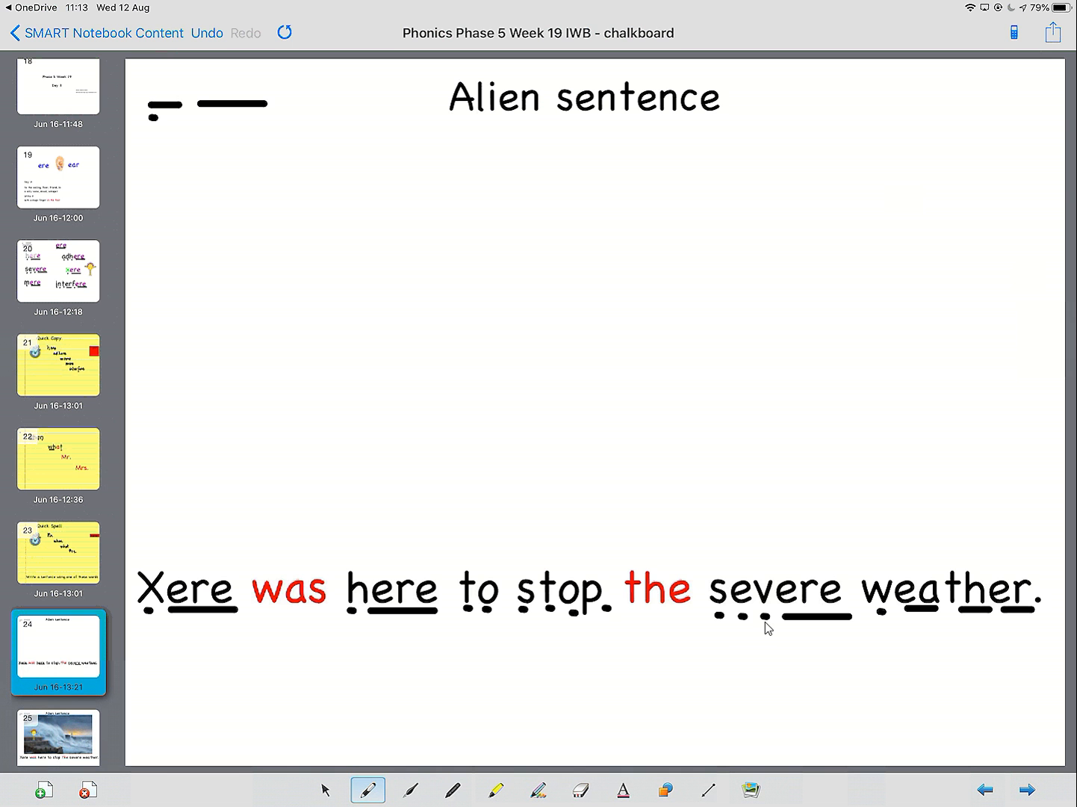
pyautogui.click(881, 613)
# Advance to the page with Xere over the stormy sea and the alien sentence.
pyautogui.press('pagedown')
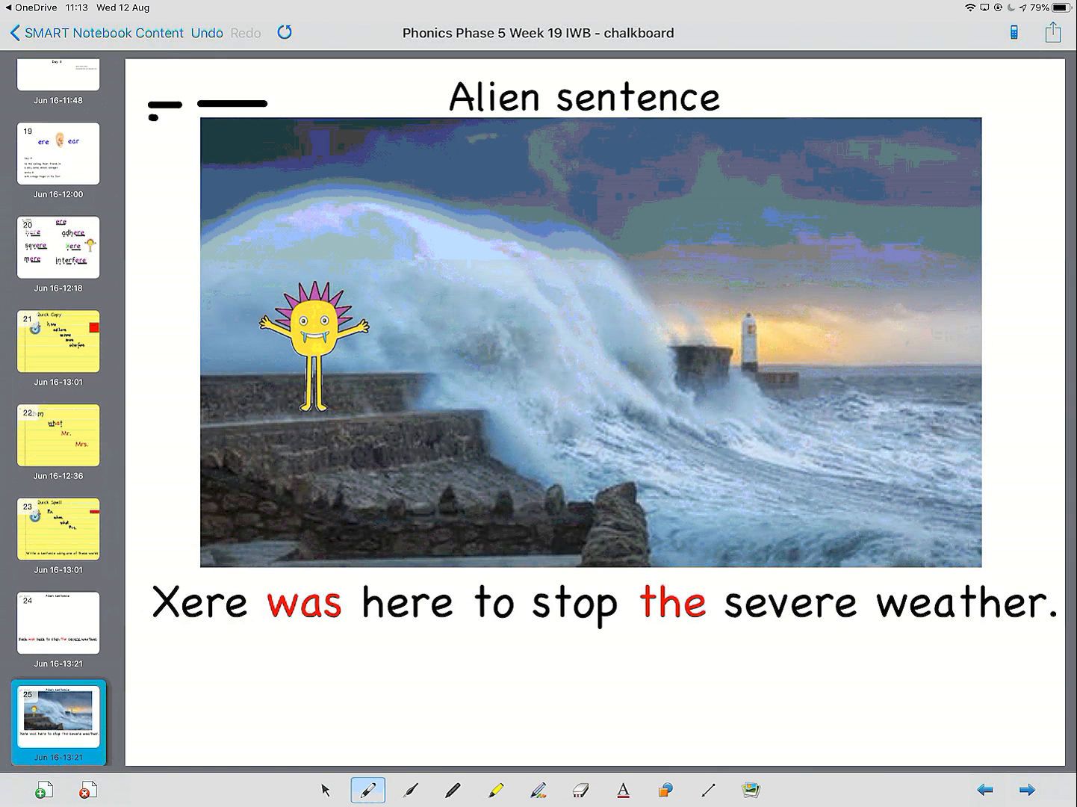